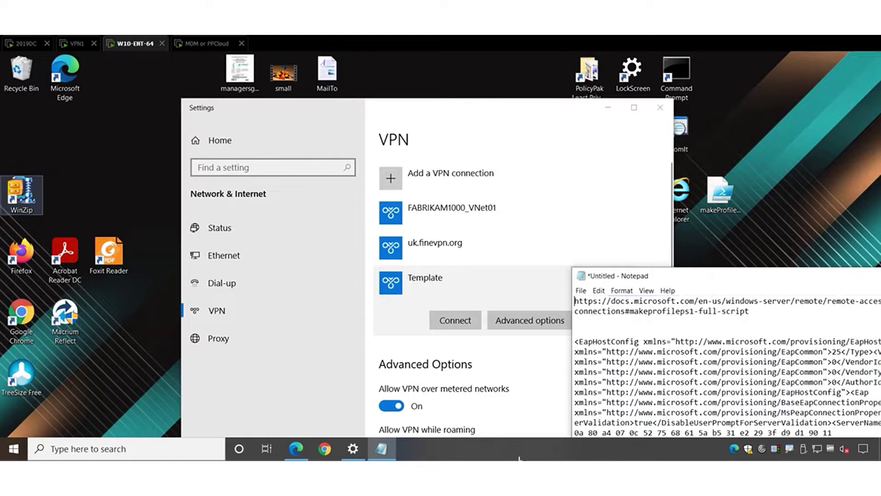
Connect the Template VPN in Settings, then disconnect it once it shows Connected.
left_click(530, 115)
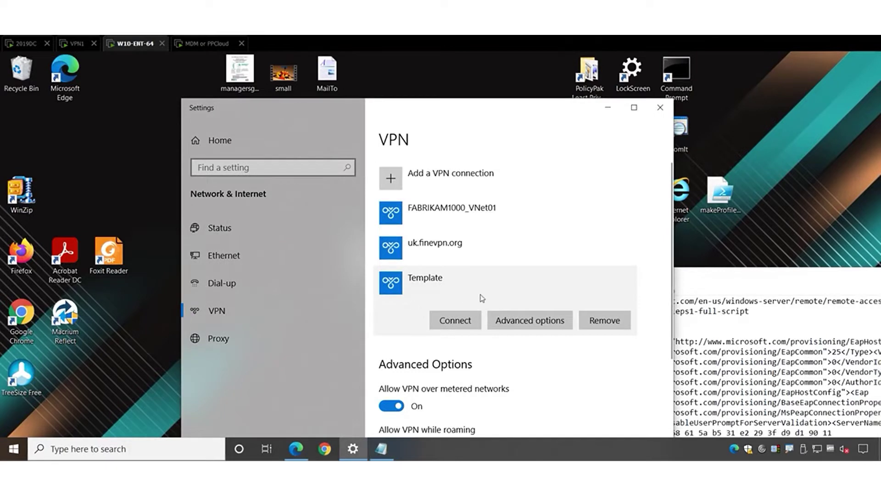
left_click(455, 320)
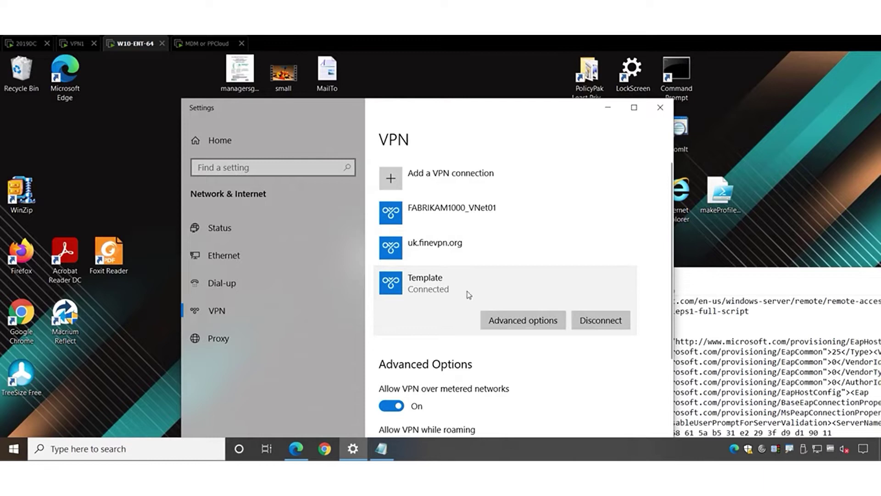
left_click(610, 321)
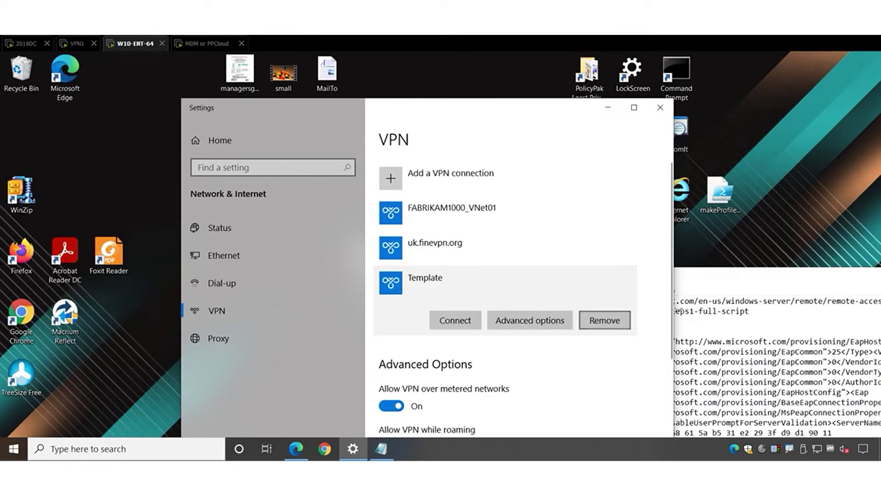
left_click(708, 295)
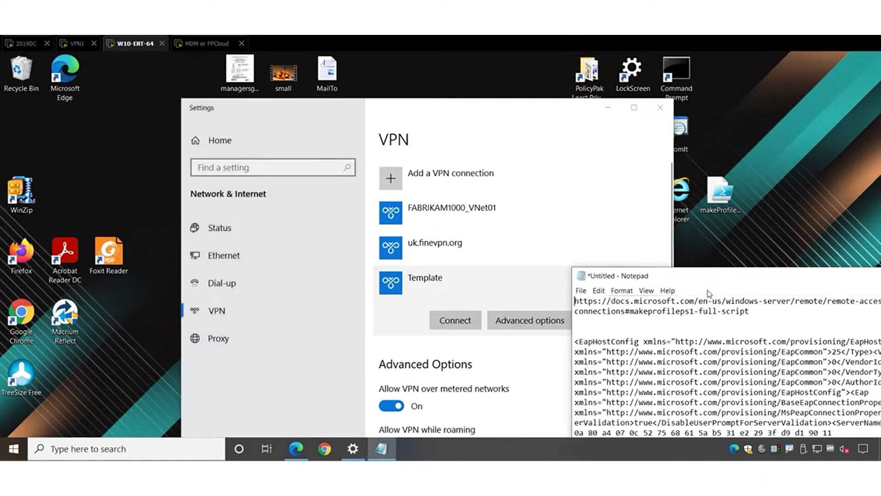
left_click(721, 202)
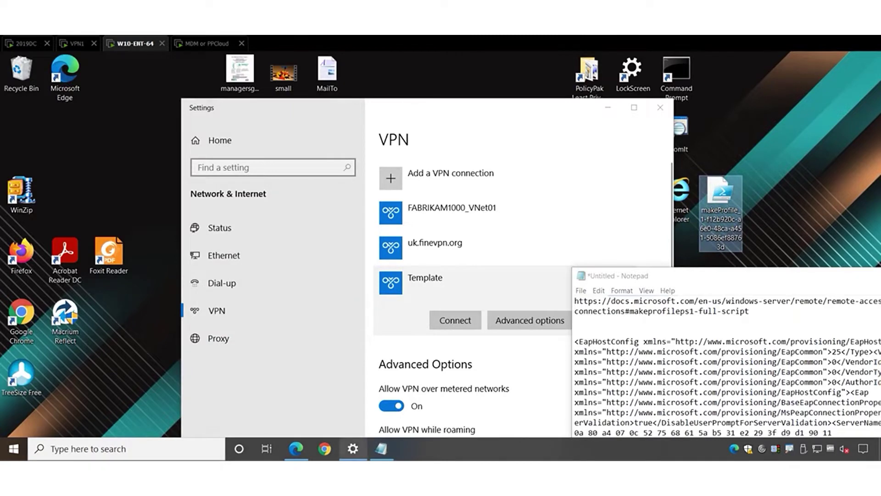
left_click(297, 452)
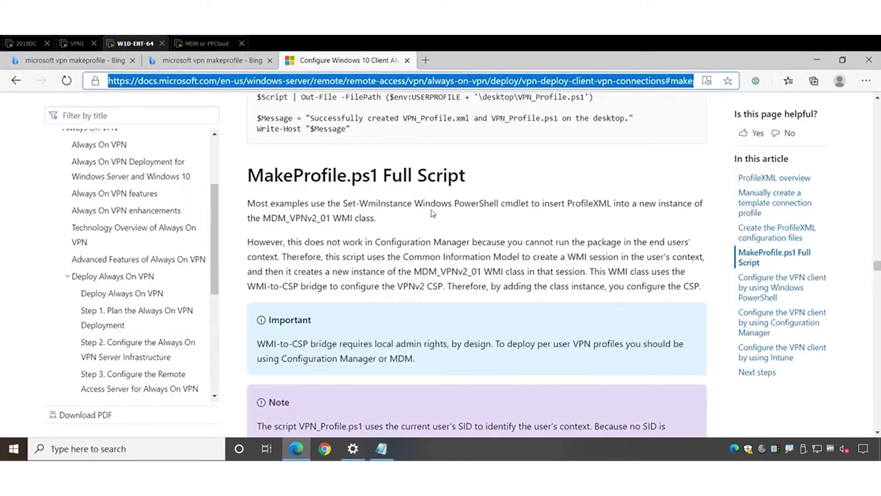
scroll(406, 215, "down", 1)
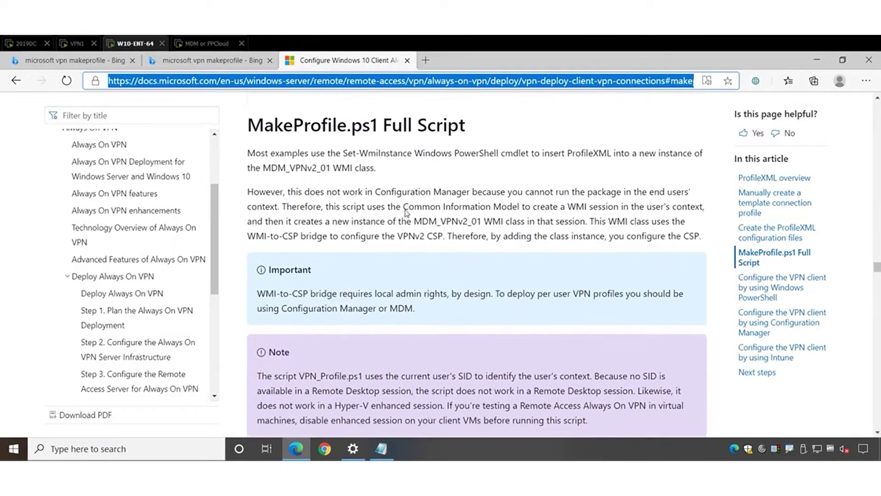
left_click(819, 61)
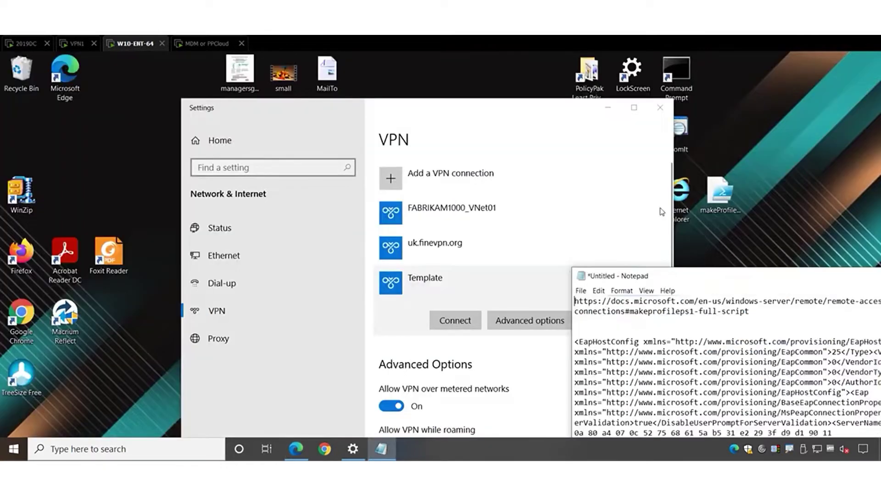
Select the Notepad text from <EapHostConfig to the end and copy it to the clipboard.
left_click_drag(661, 278, 496, 88)
scroll(443, 179, "down", 3)
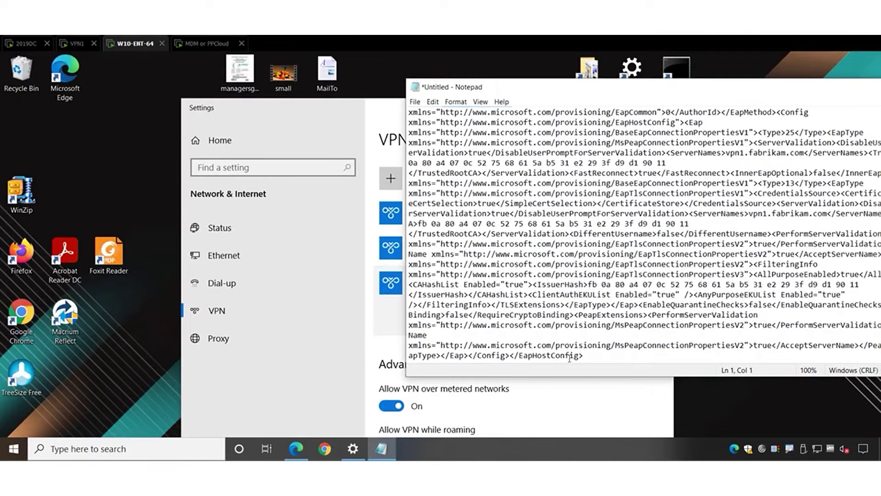
left_click_drag(594, 354, 410, 157)
right_click(439, 161)
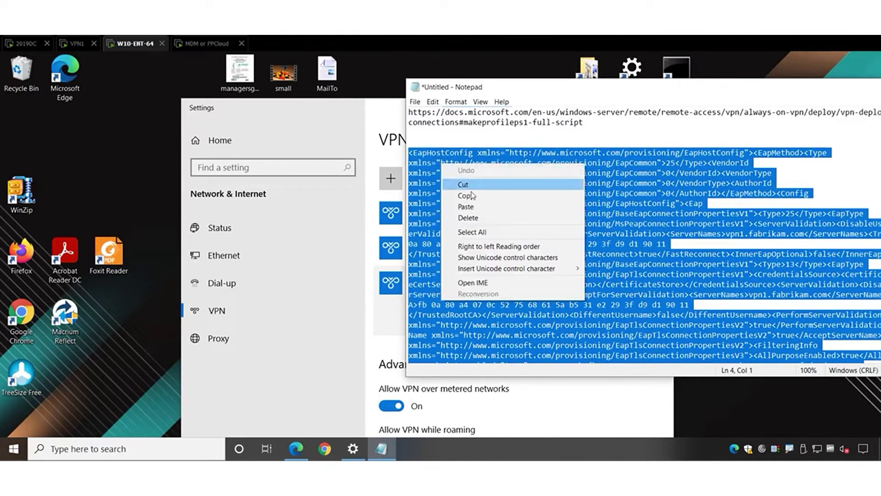
left_click(470, 198)
left_click_drag(496, 87, 621, 265)
On 2019DC, create GPO 'PP VPN Demo1' linked to the Sales OU and open it for editing.
left_click(29, 43)
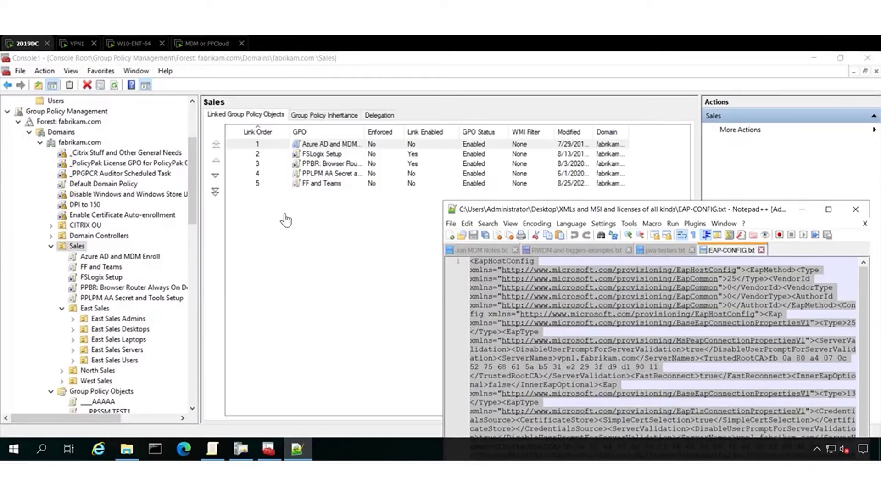
left_click(284, 243)
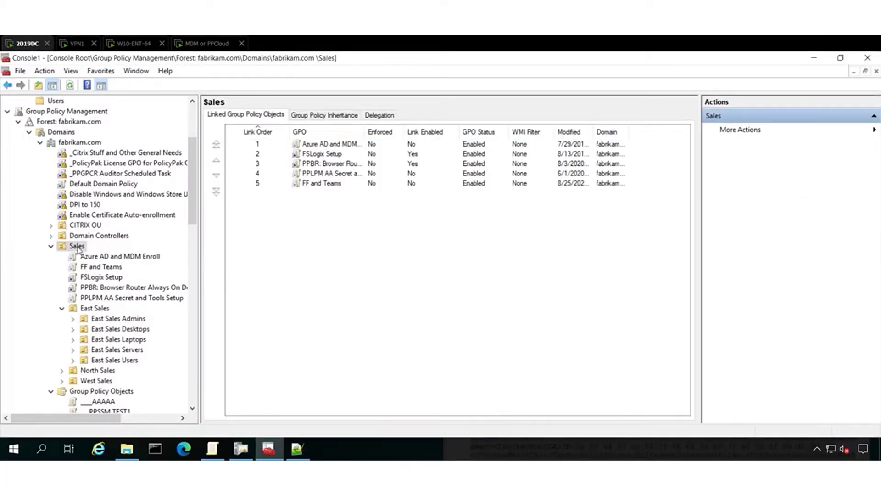
scroll(78, 249, "down", 1)
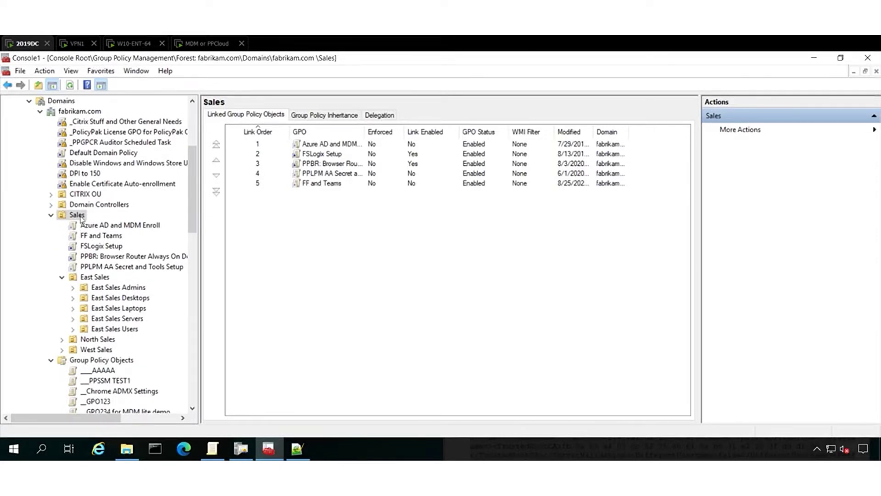
right_click(80, 220)
left_click(127, 226)
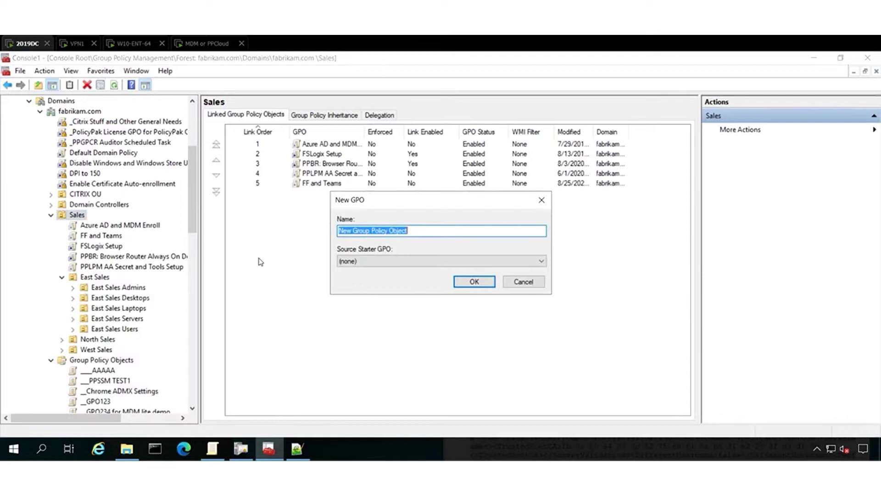
type("PP VPN Demo")
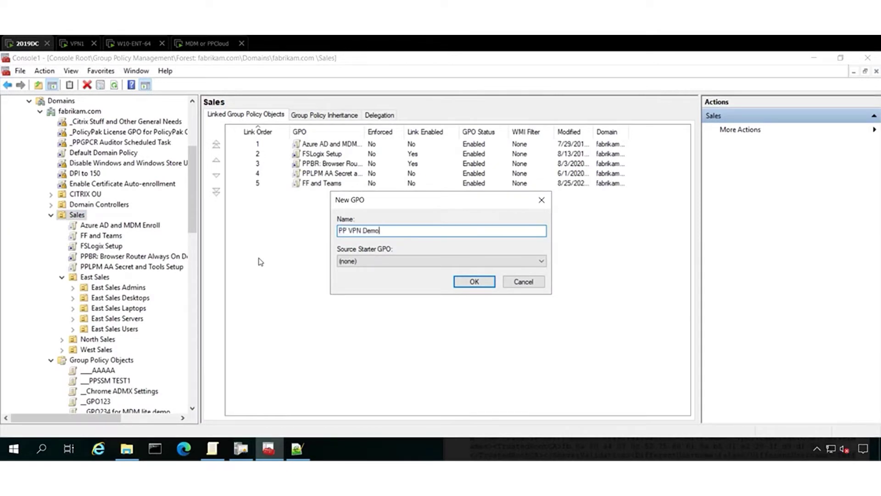
type("1")
key("Return")
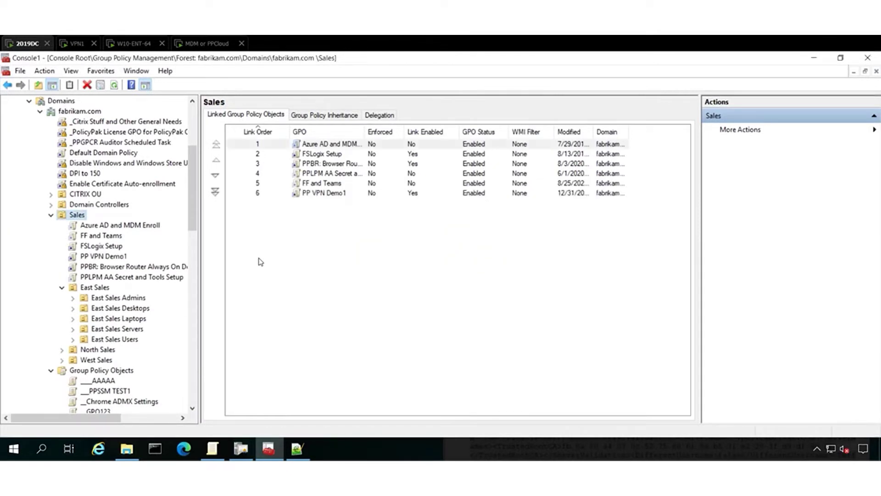
right_click(90, 258)
left_click(112, 263)
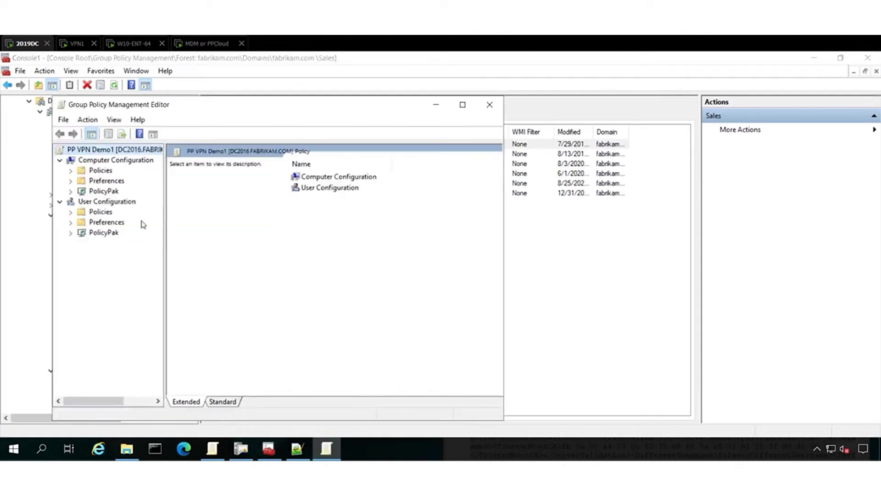
Maximize the editor and bring up the add menu in User Configuration > PolicyPak > VPN Manager.
double_click(256, 109)
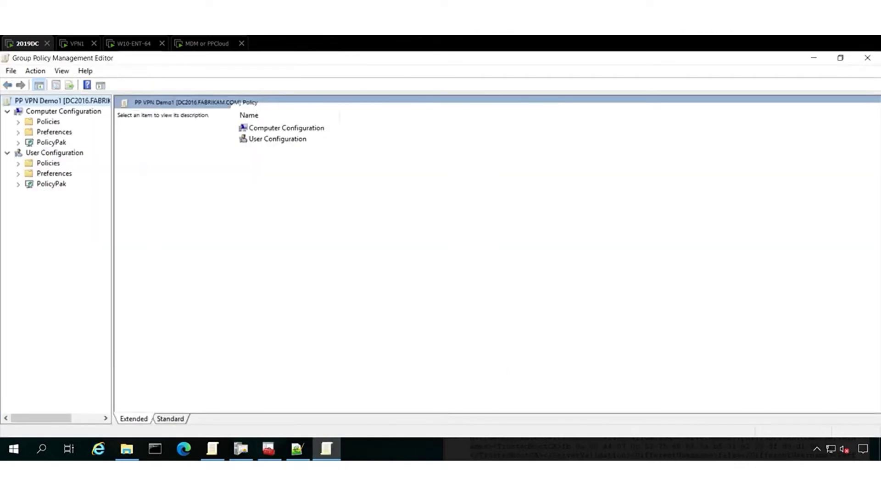
left_click(17, 184)
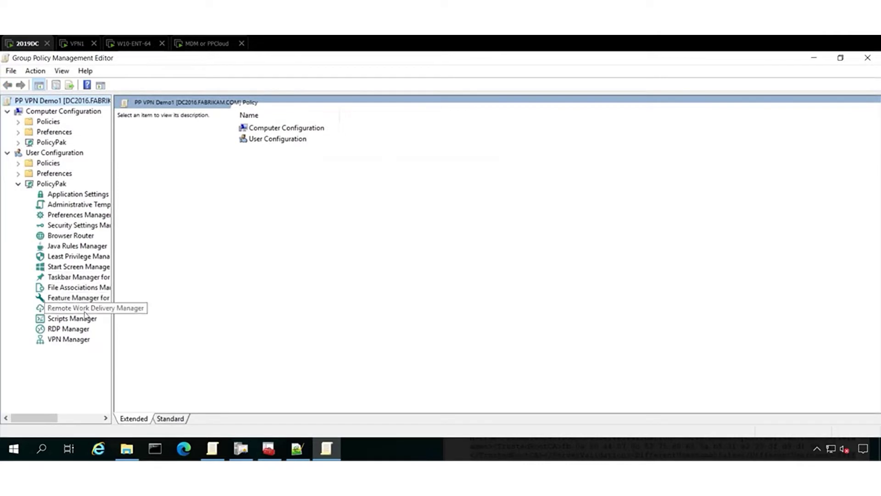
left_click(67, 341)
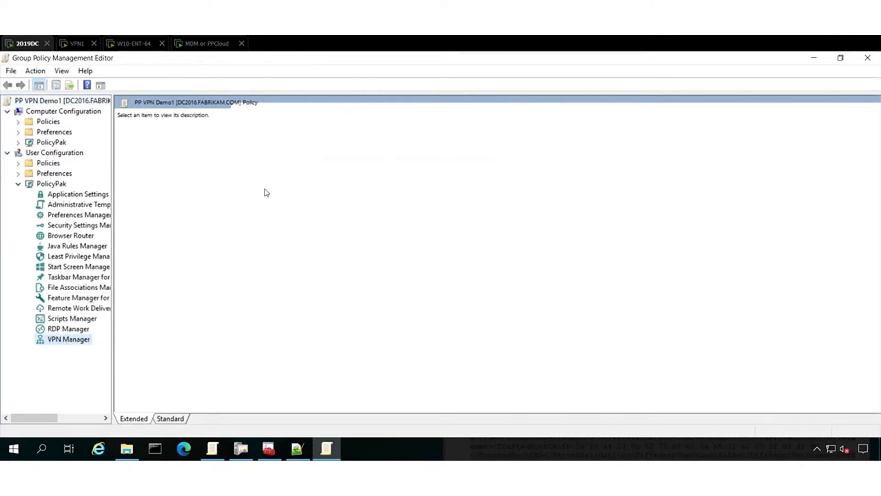
right_click(286, 167)
Start a new VPN policy with connection name USER VPN1 set to Always On.
mouse_move(367, 175)
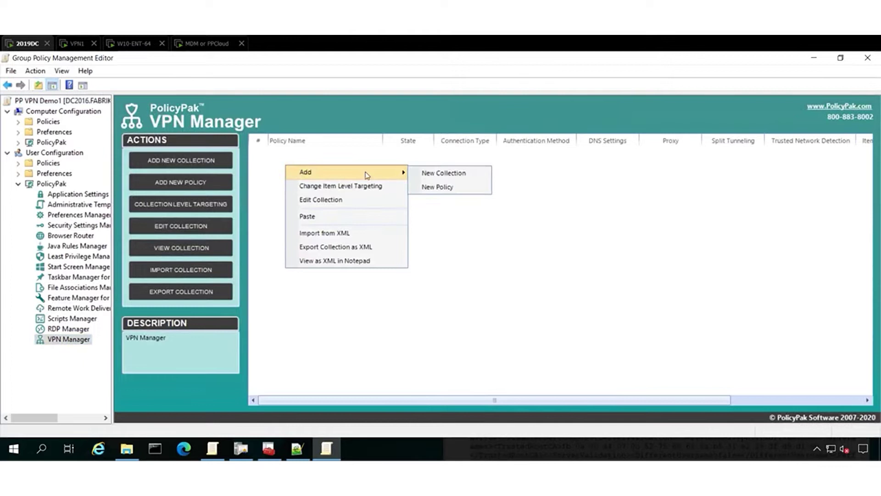
left_click(461, 188)
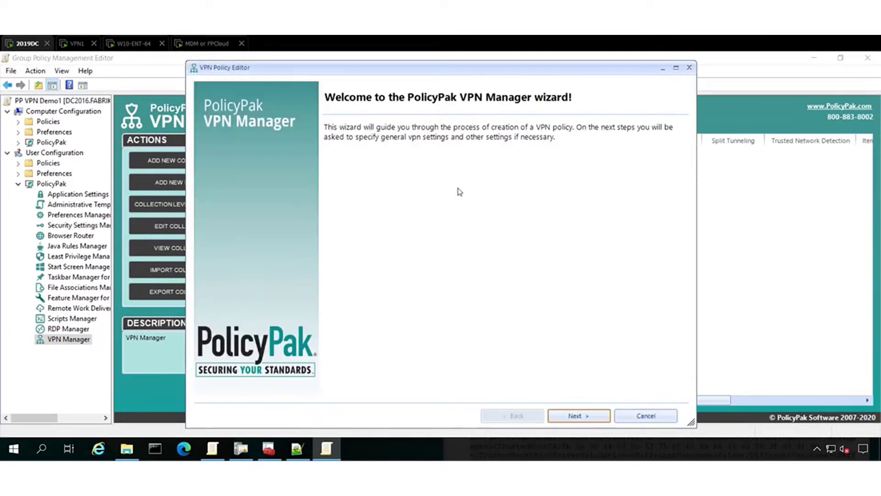
key("Return")
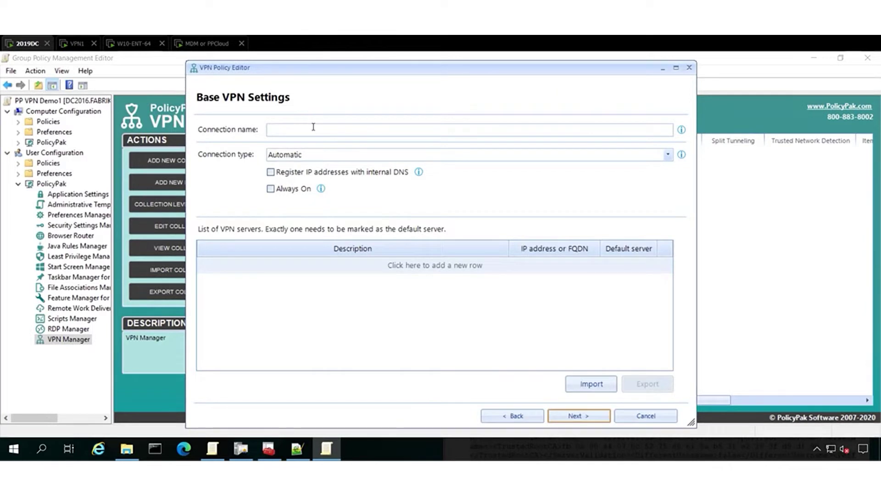
type("USER VPN1")
left_click(295, 188)
Add server 'VPN1 for Fabrikam' at vpn1.fabrikam.com and mark it as the default server.
left_click(332, 266)
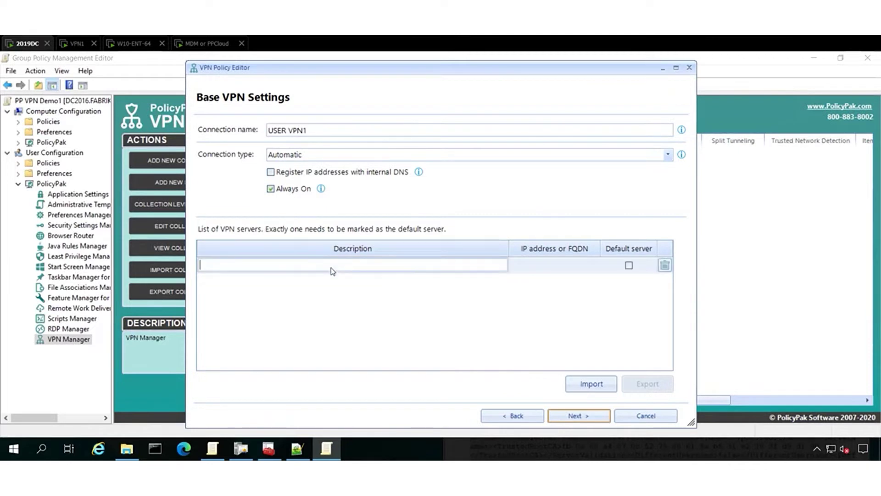
type("VPN1 for Fabrikam")
key("Tab")
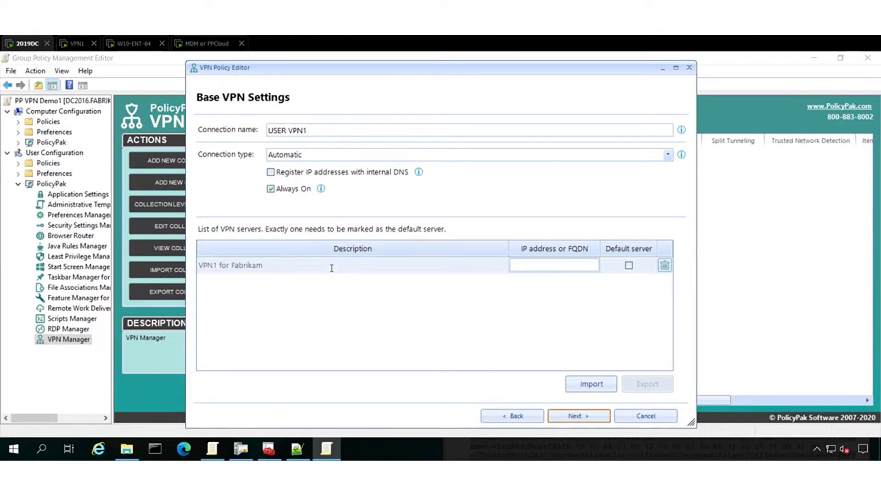
type("vpn1.fabrikam.com")
left_click(628, 265)
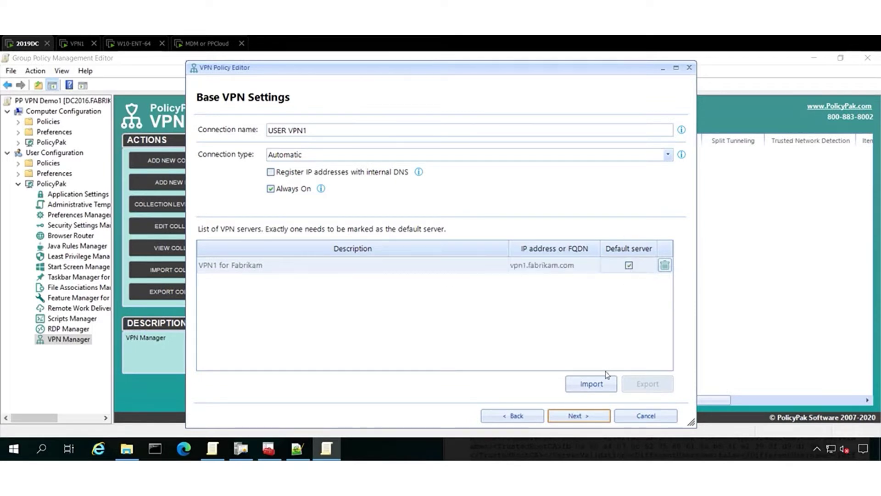
Paste the EAP XML into connection settings and keep Certificates as the authentication method.
left_click(577, 418)
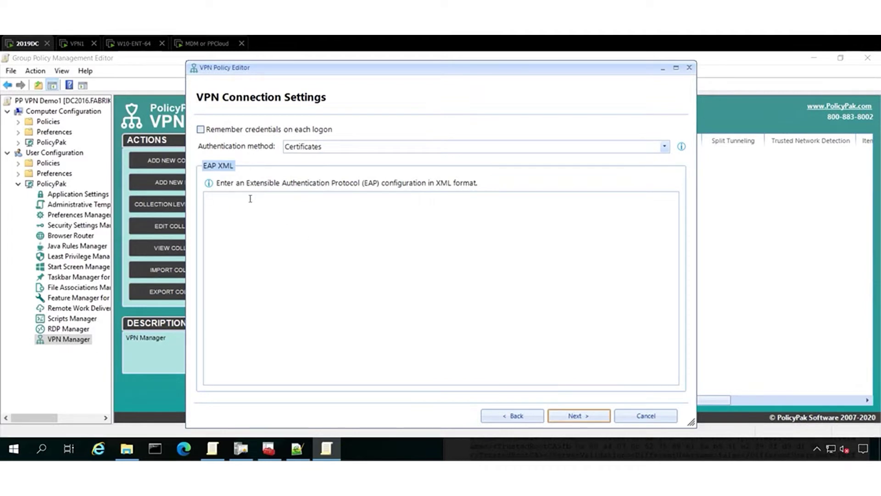
key("ctrl+v")
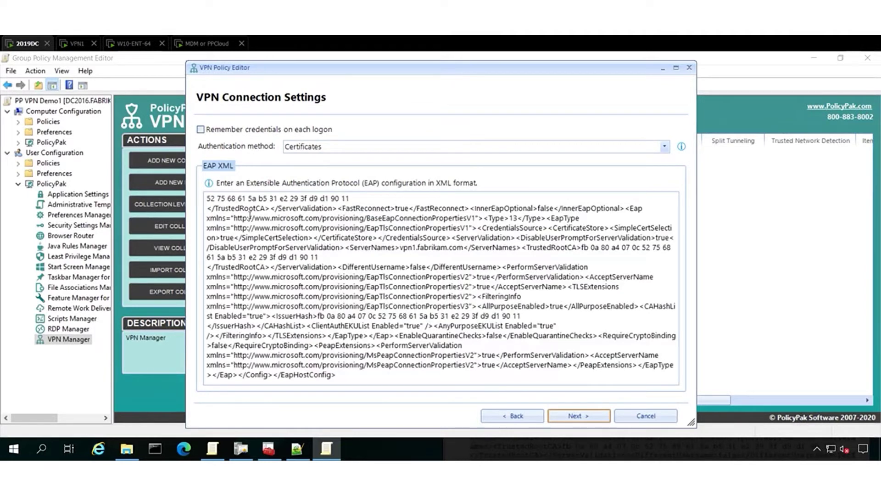
left_click(334, 148)
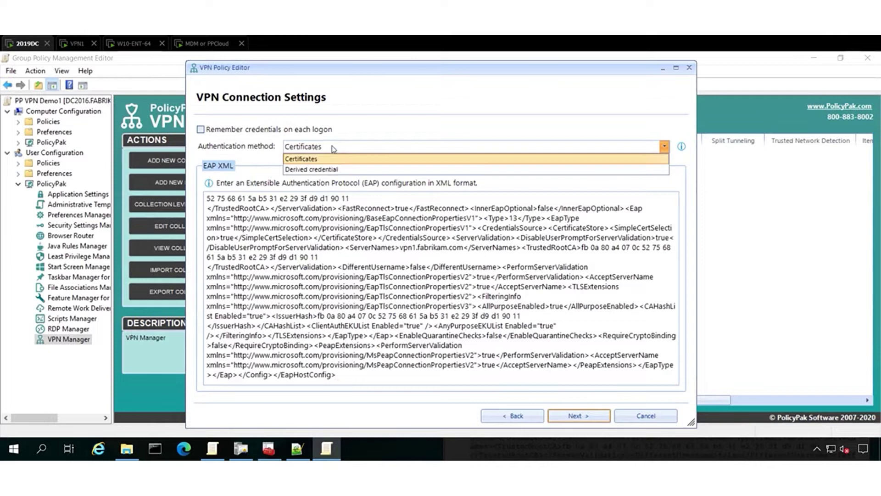
left_click(334, 148)
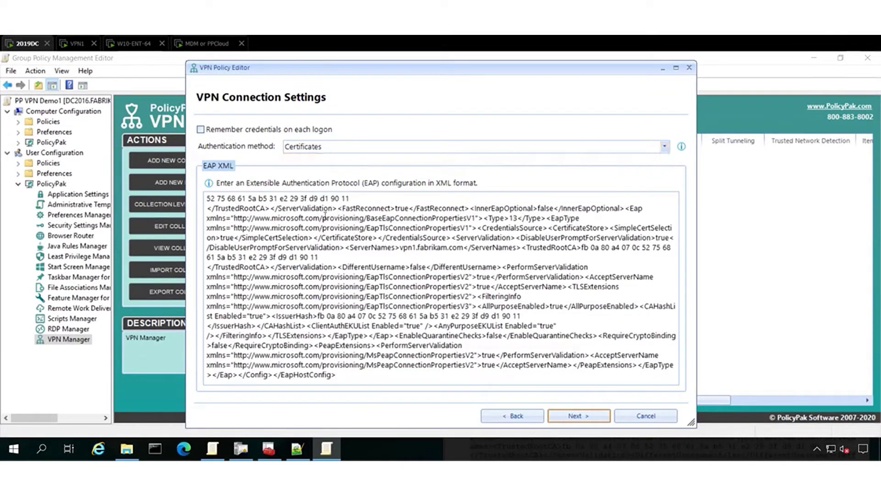
Skip the DNS, proxy, split tunneling and trusted network pages, then save the policy as 'User VPN Always on'.
left_click(577, 415)
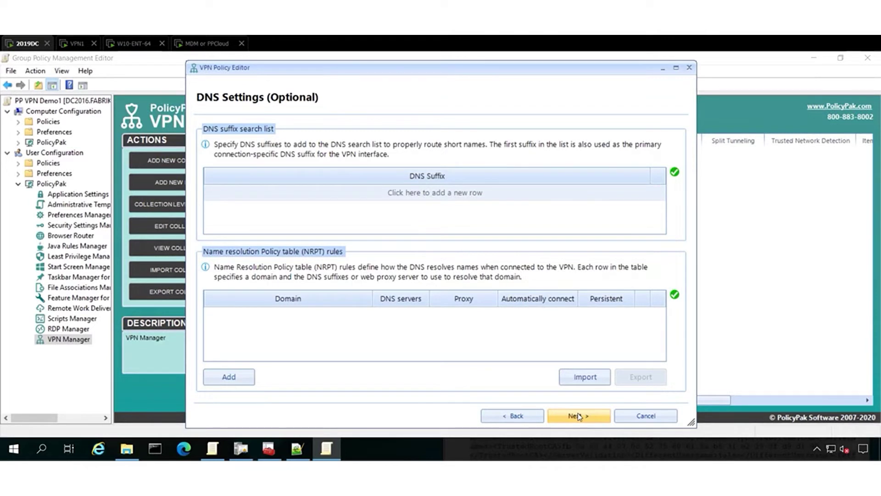
left_click(578, 415)
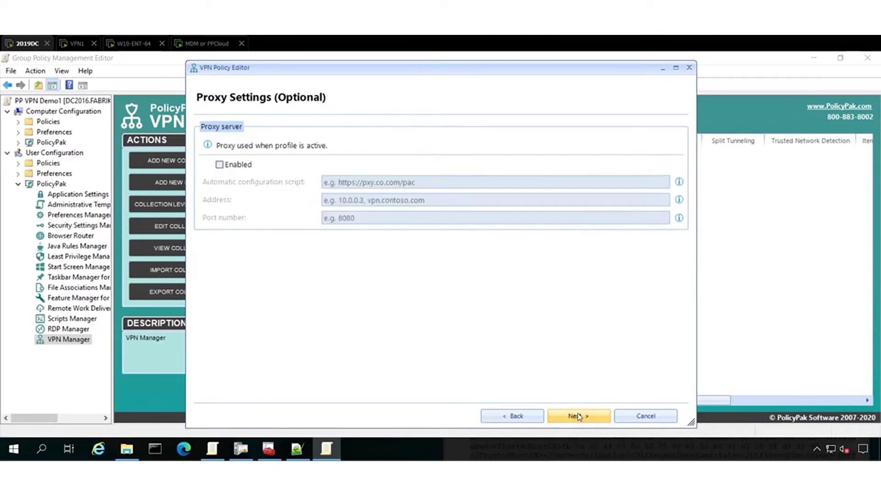
left_click(577, 415)
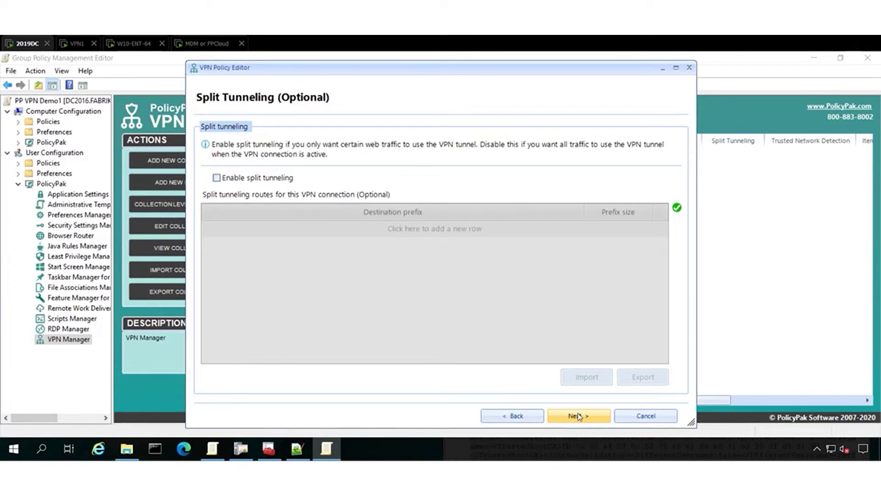
left_click(578, 415)
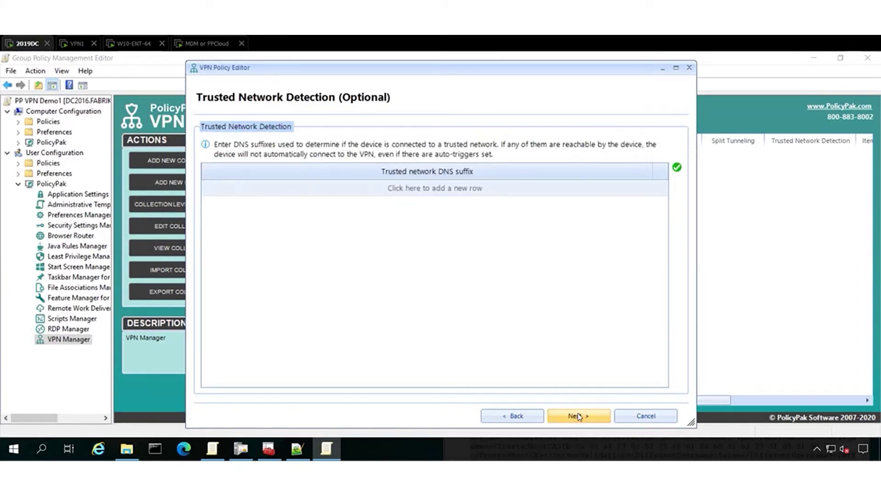
left_click(578, 415)
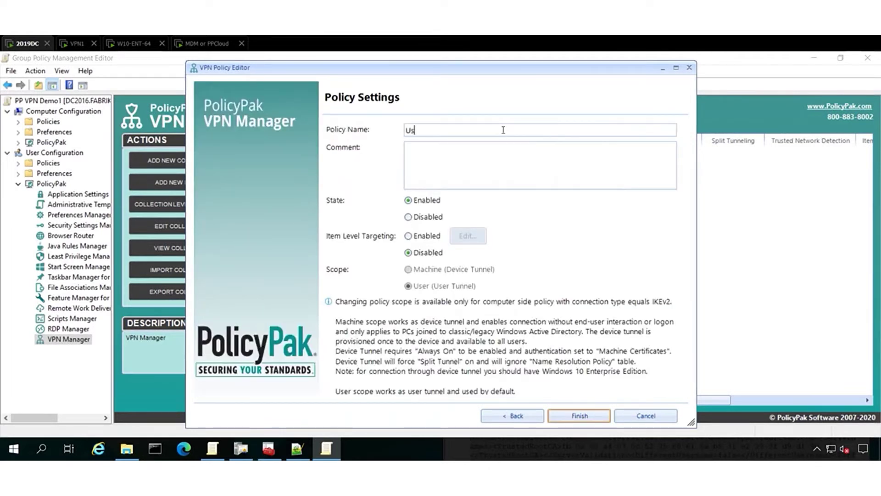
type("er VPN Always on")
left_click(577, 415)
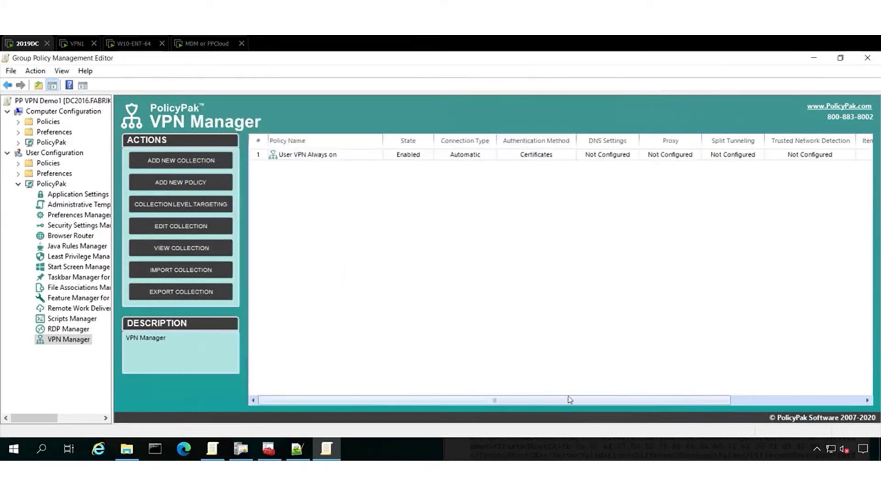
On the W10-ENT-64 client, arrange the Settings and Command Prompt windows and run gpupdate.
left_click(120, 45)
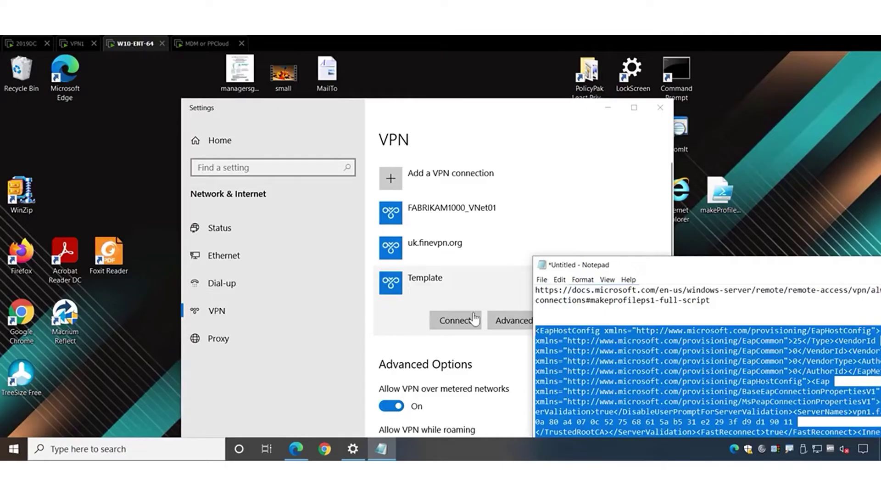
left_click(549, 124)
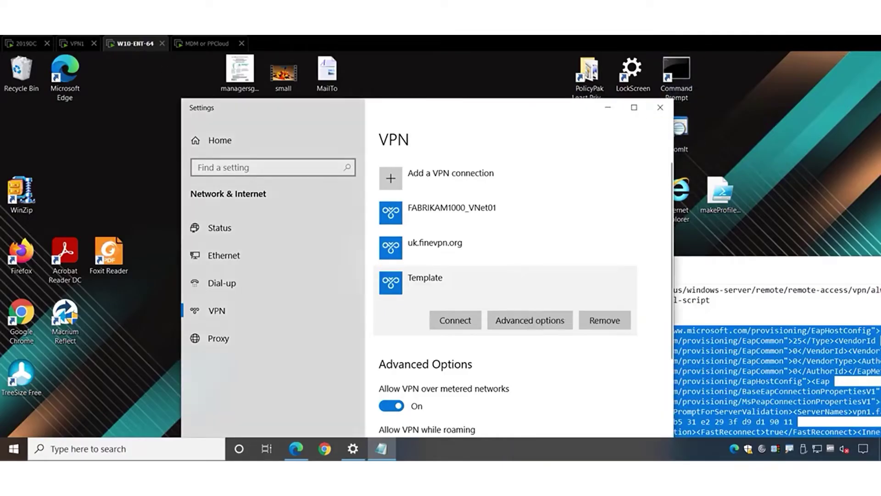
left_click_drag(548, 109, 376, 84)
left_click_drag(686, 269, 605, 415)
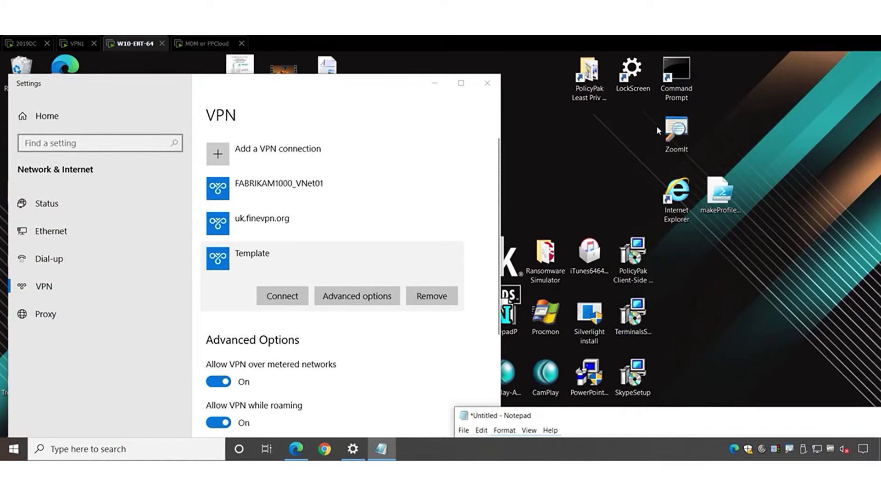
double_click(677, 73)
left_click_drag(343, 124, 770, 127)
left_click(715, 274)
type("gpupdate")
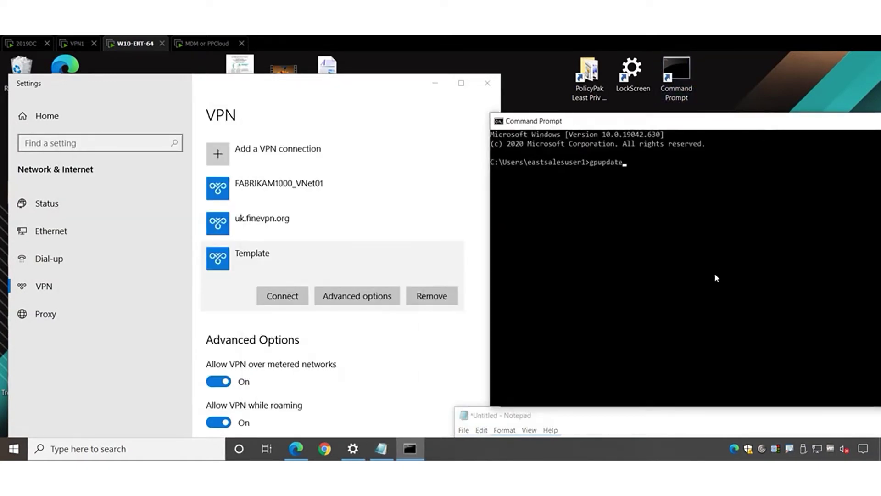
key("Return")
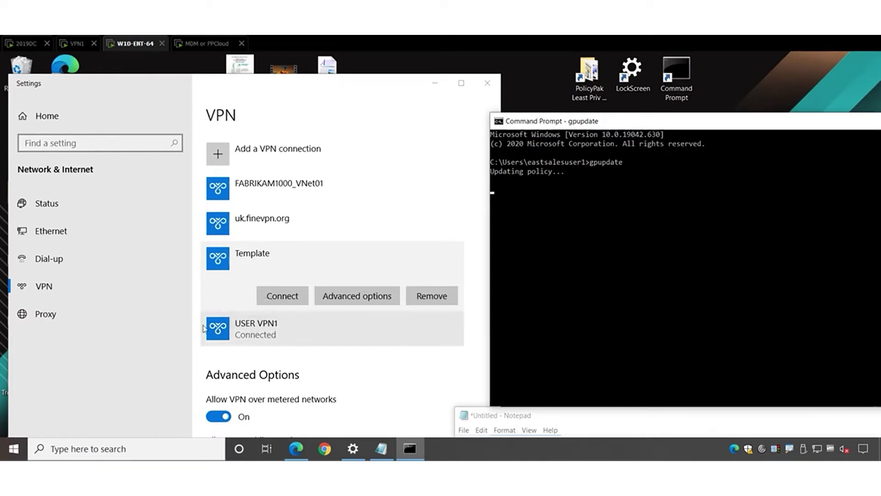
Disconnect USER VPN1 in Settings > VPN to test the always-on reconnect.
left_click(264, 333)
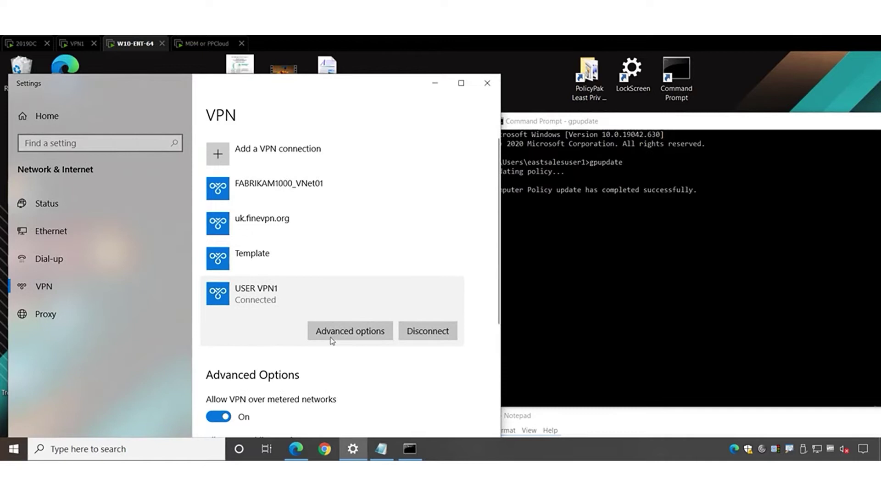
left_click(431, 331)
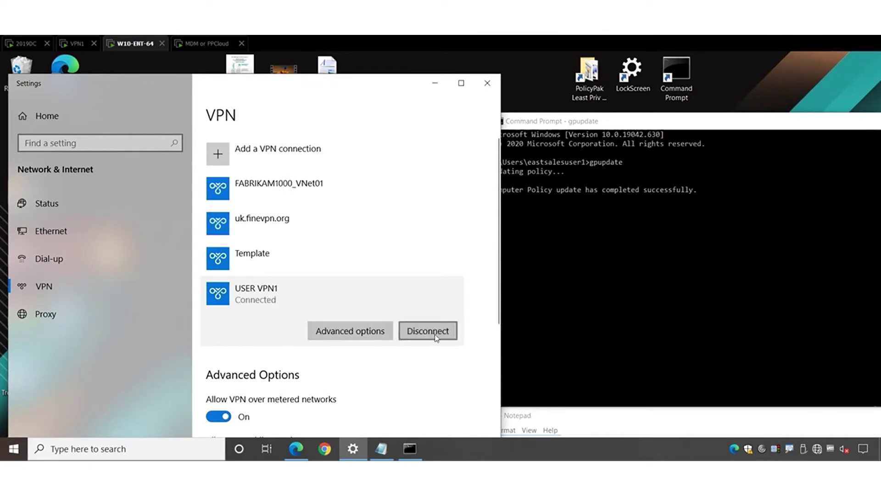
left_click(436, 337)
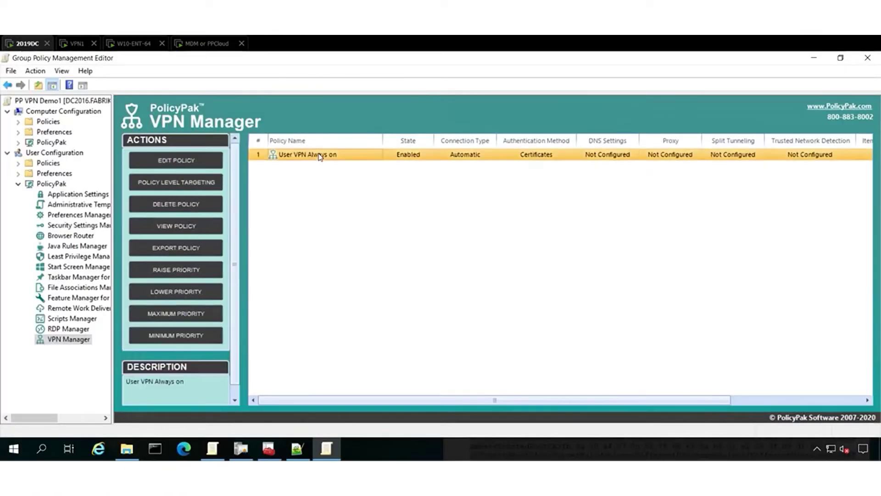
Set the 'User VPN Always on' policy State to Disabled, save, and return to W10-ENT-64.
double_click(320, 156)
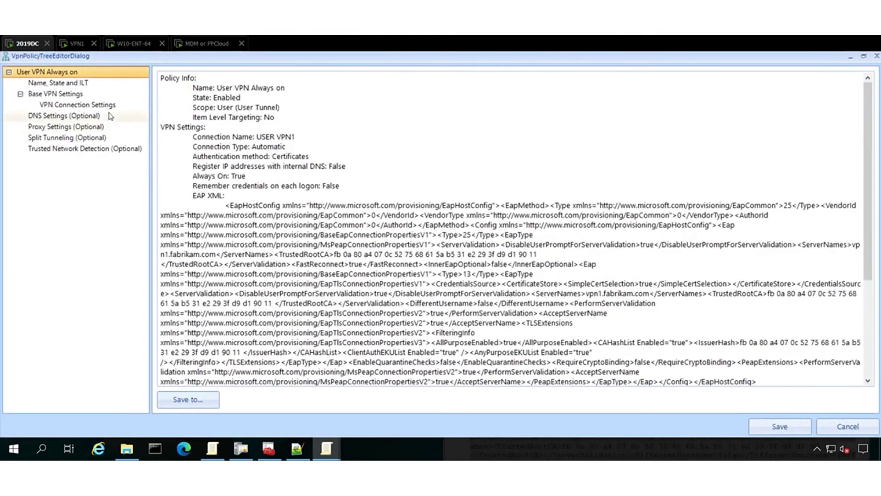
left_click(85, 83)
left_click(250, 165)
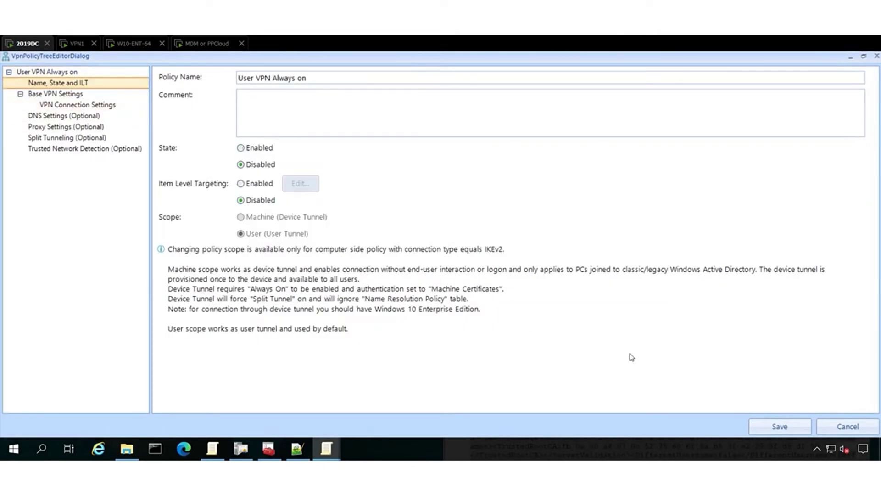
left_click(796, 432)
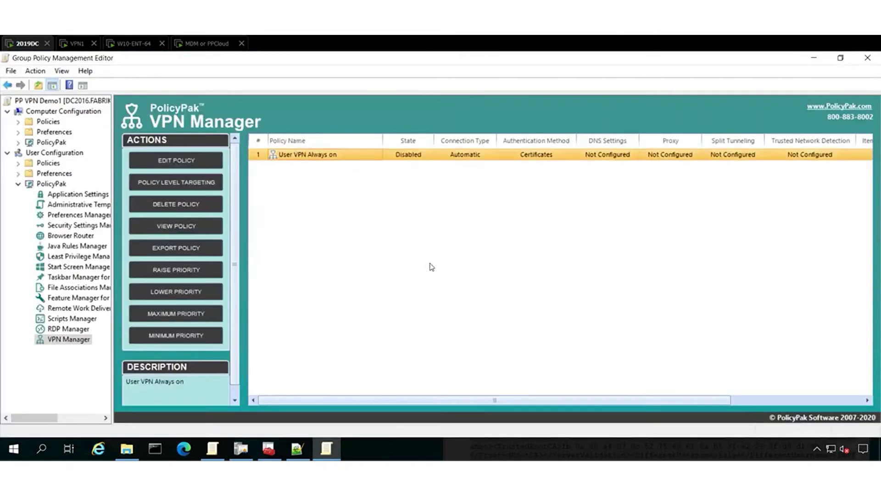
left_click(132, 43)
Rerun gpupdate on the client so USER VPN1 is removed, then return to 2019DC.
left_click(605, 296)
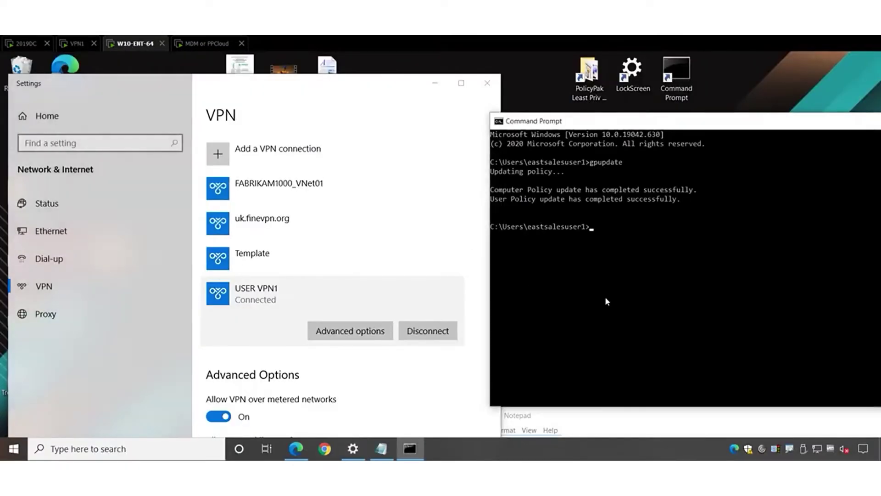
key("Up")
key("Return")
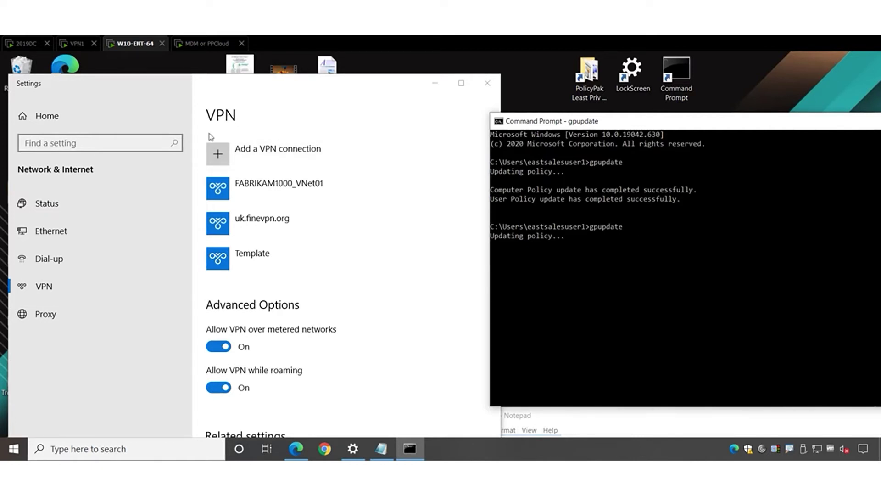
left_click(19, 43)
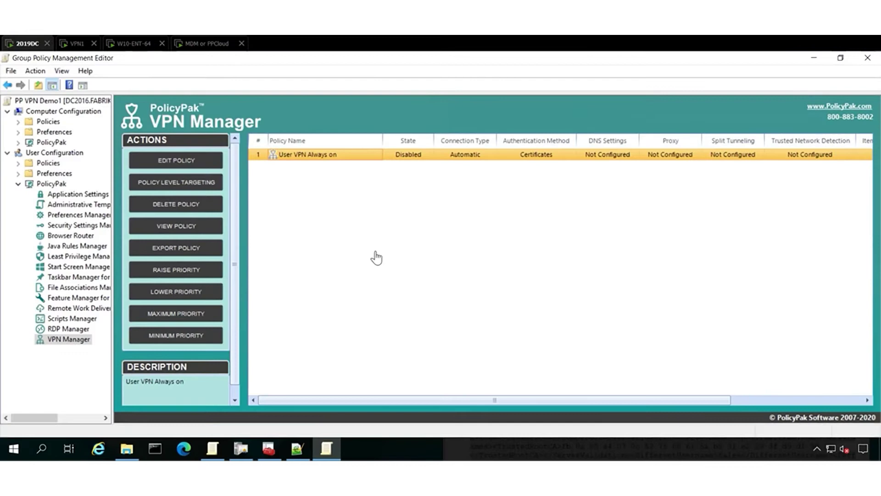
Start a new VPN policy under Computer Configuration > PolicyPak > VPN Manager.
left_click(18, 141)
left_click(69, 298)
right_click(288, 169)
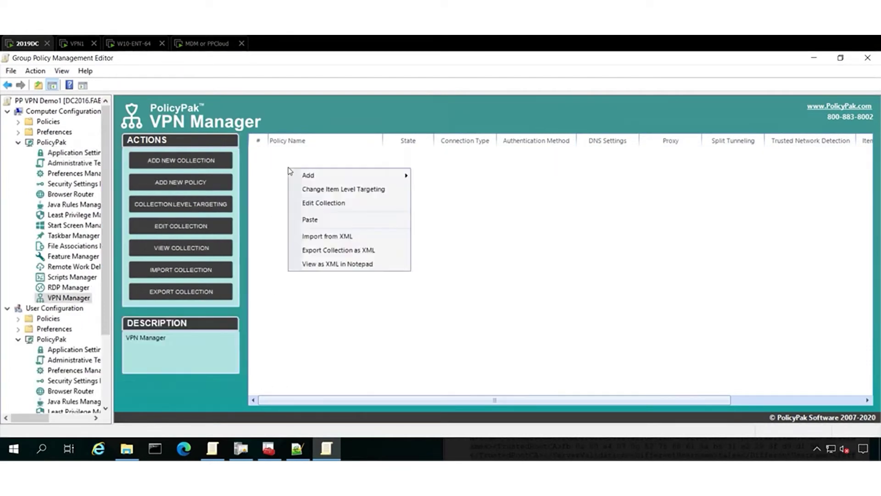
mouse_move(308, 175)
left_click(466, 190)
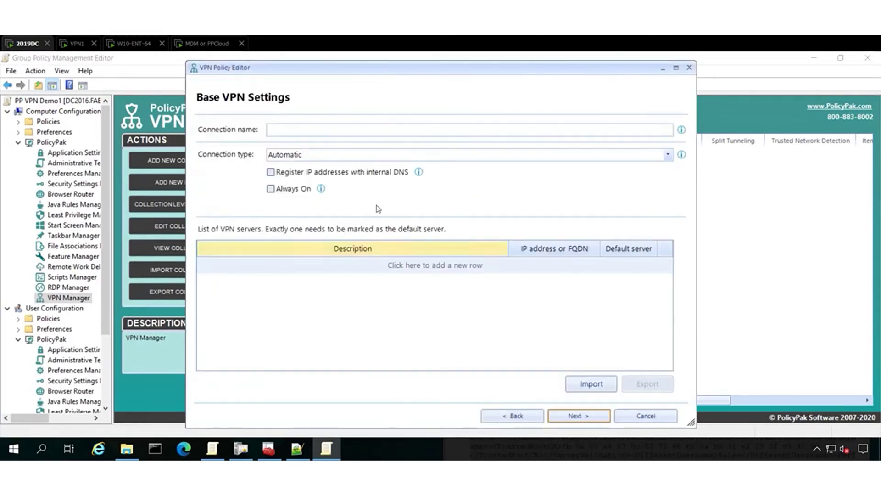
Set connection type IKEv2 with Always On and name it 'Computer Side Device Tunnel'.
left_click(327, 156)
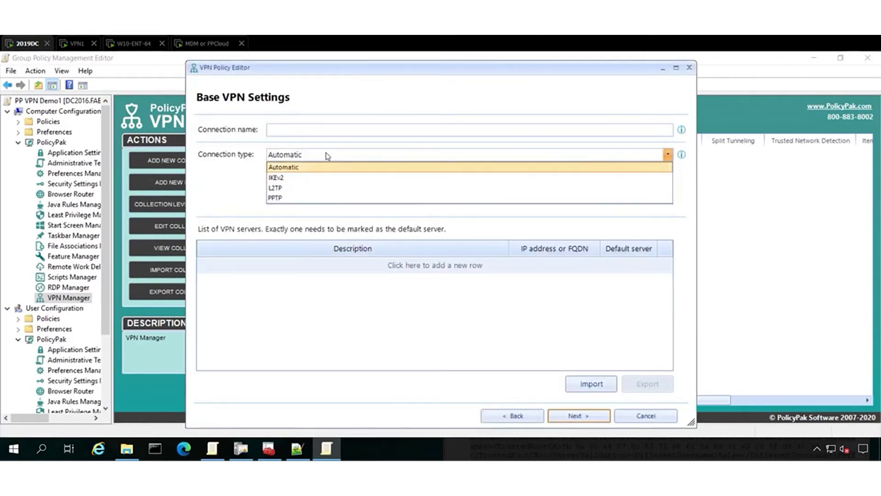
left_click(289, 181)
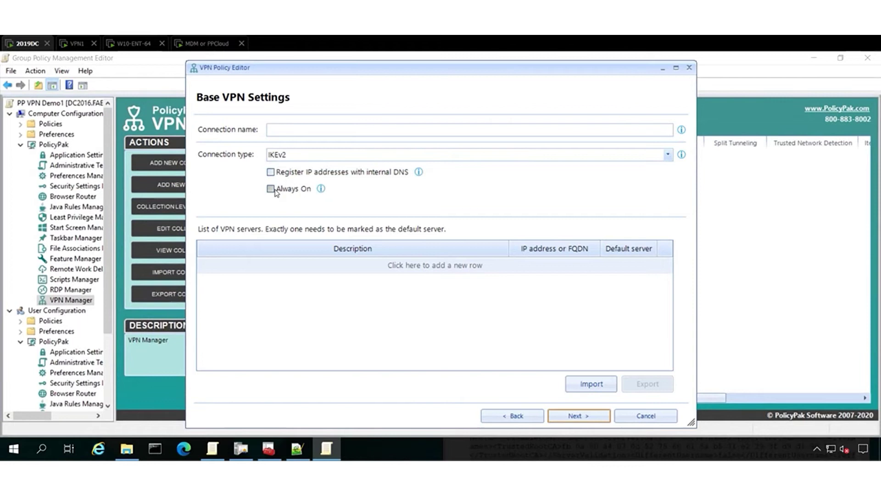
left_click(274, 189)
type("Computert")
key("BackSpace")
type("Side Device Tunnel")
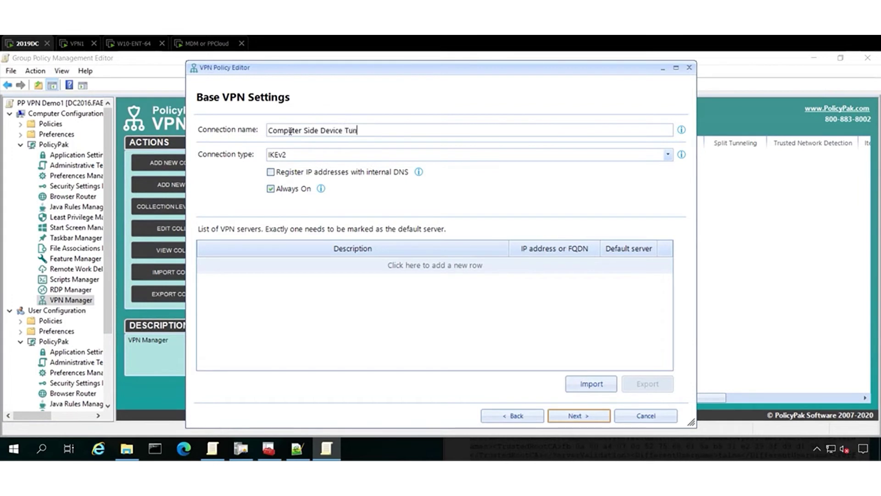
Add server 'fabrikam' at vpn1.fabrikam.com and make it the default server.
left_click(289, 270)
type("fabrikam")
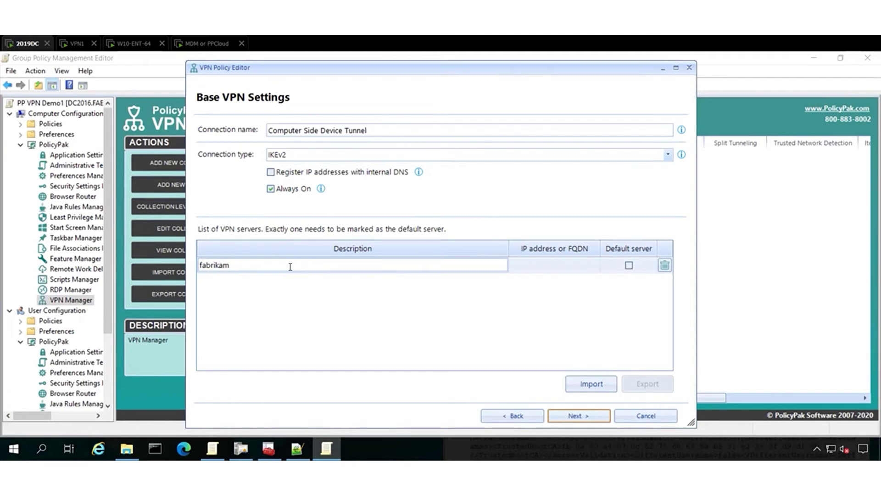
key("Tab")
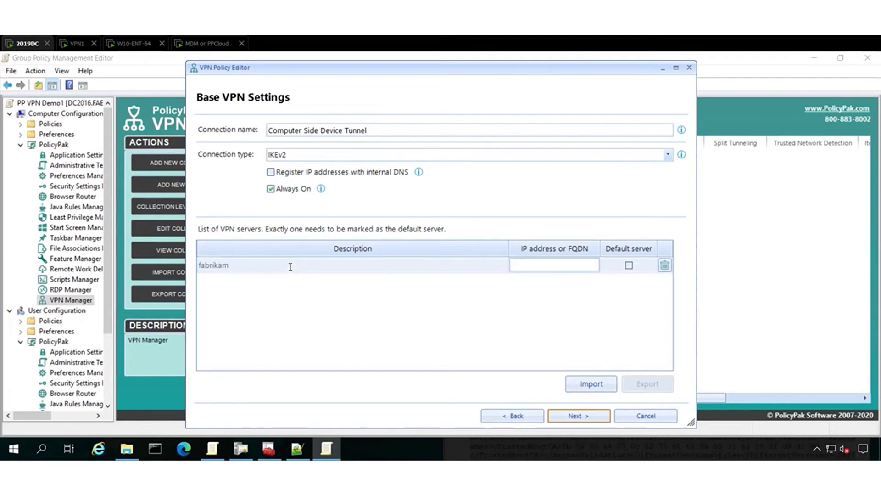
type("vpn1.fabrikam.com")
double_click(542, 269)
type("v")
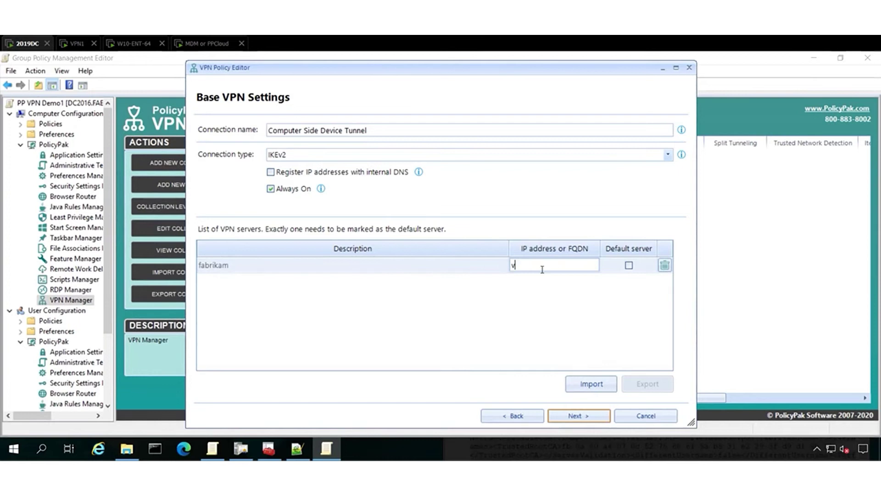
type("pn1.fabrikam.com")
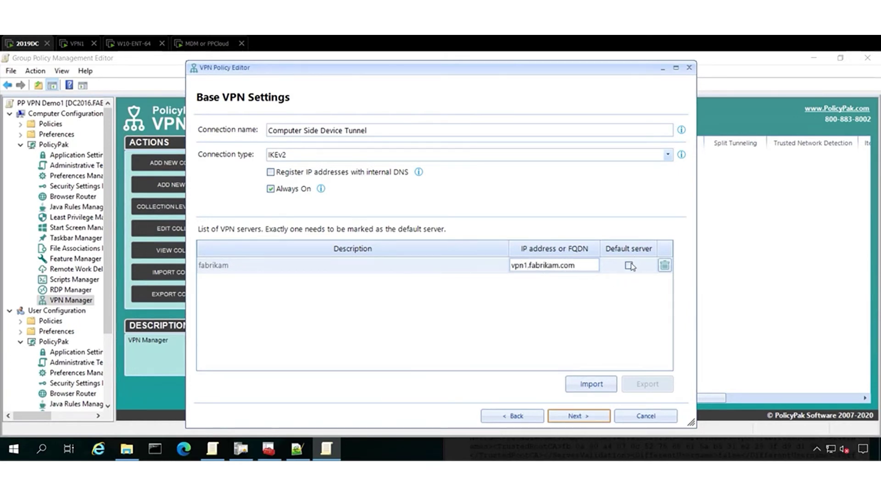
left_click(629, 265)
Set the connection's authentication method to Machine Certificates.
left_click(566, 414)
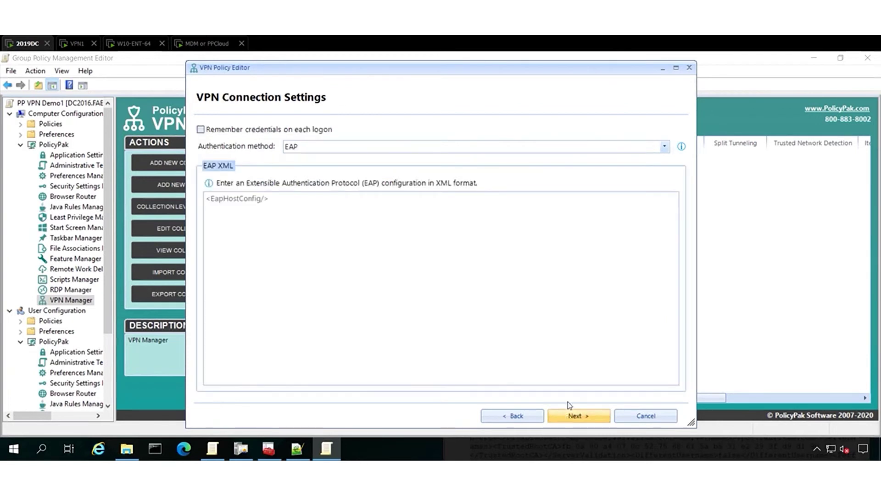
left_click(356, 151)
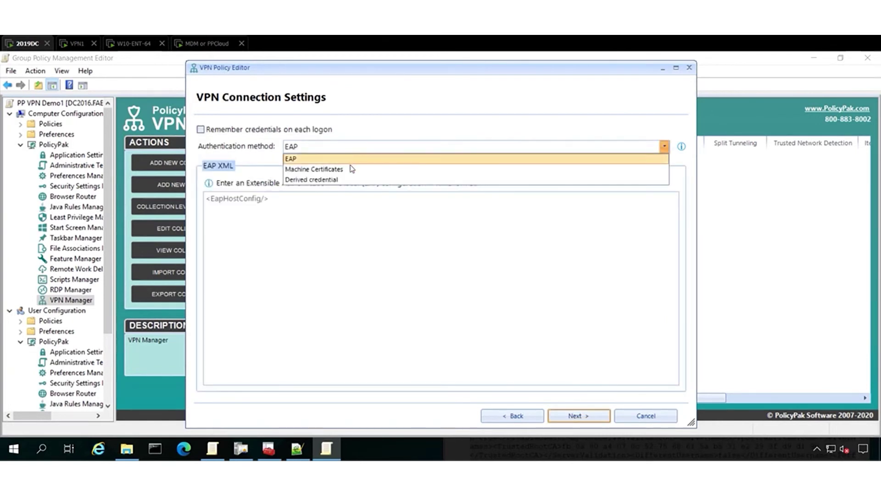
left_click(353, 170)
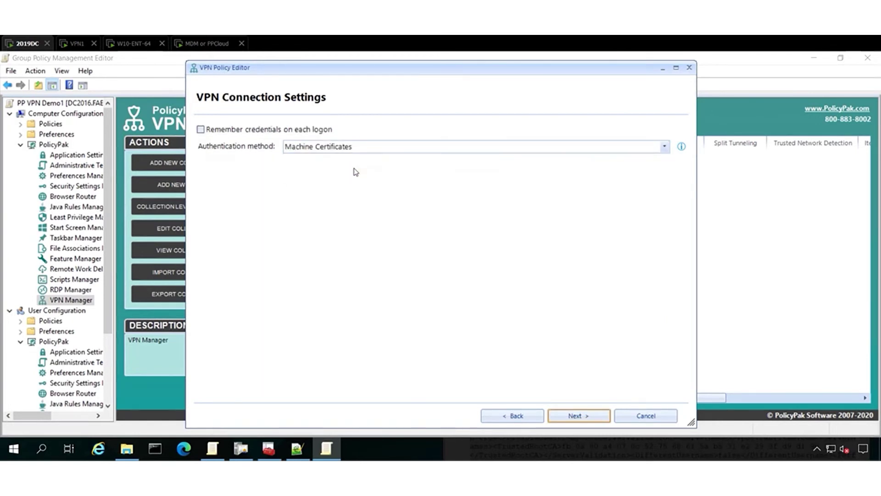
left_click(576, 417)
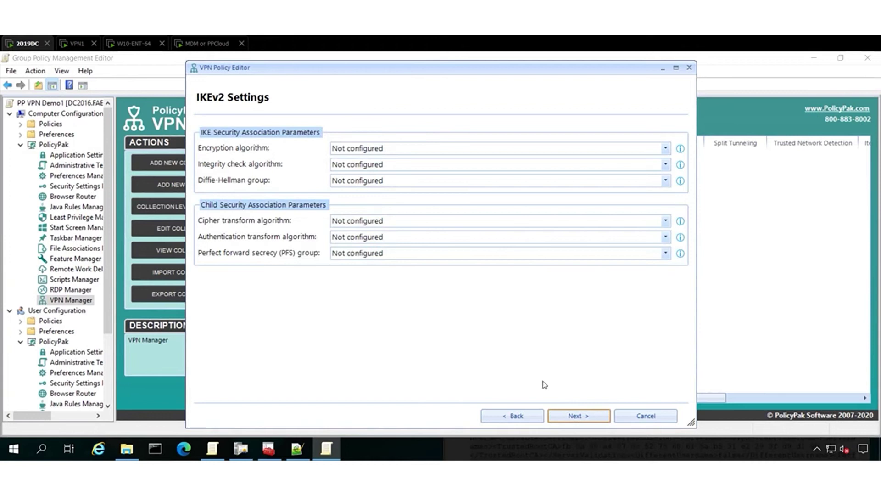
Leave IKEv2, DNS and proxy settings at their defaults and enable split tunneling.
left_click(574, 414)
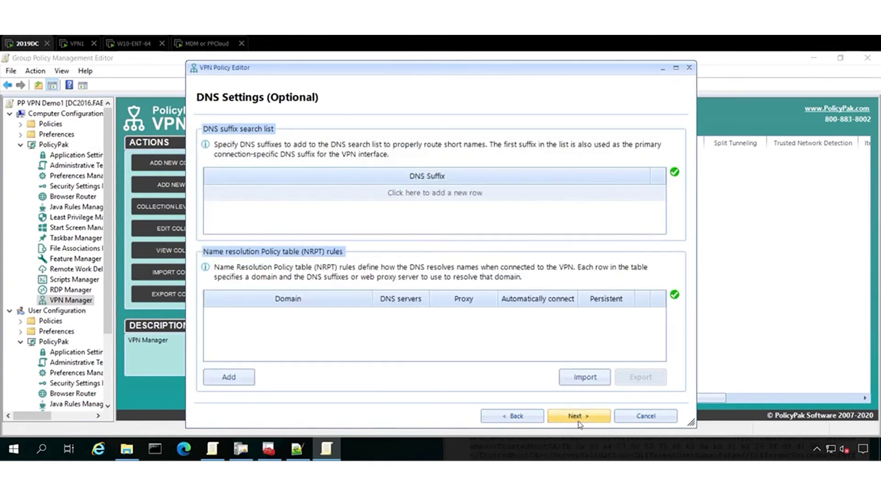
left_click(579, 420)
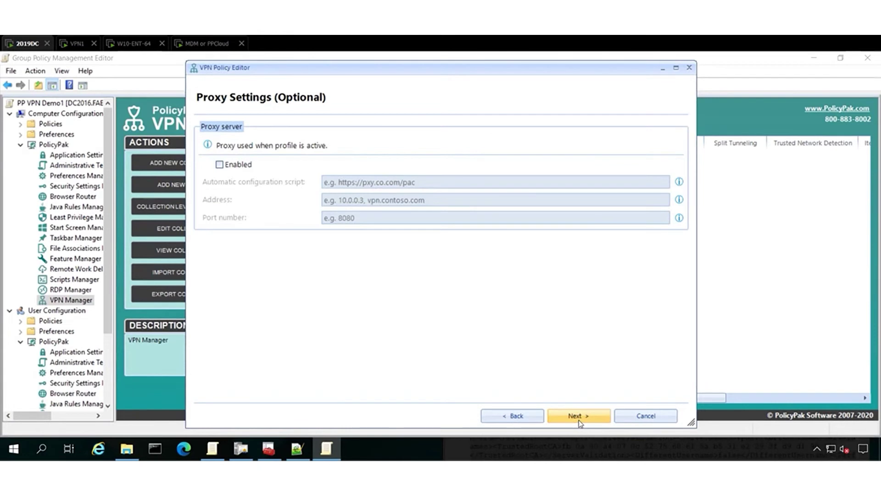
left_click(579, 421)
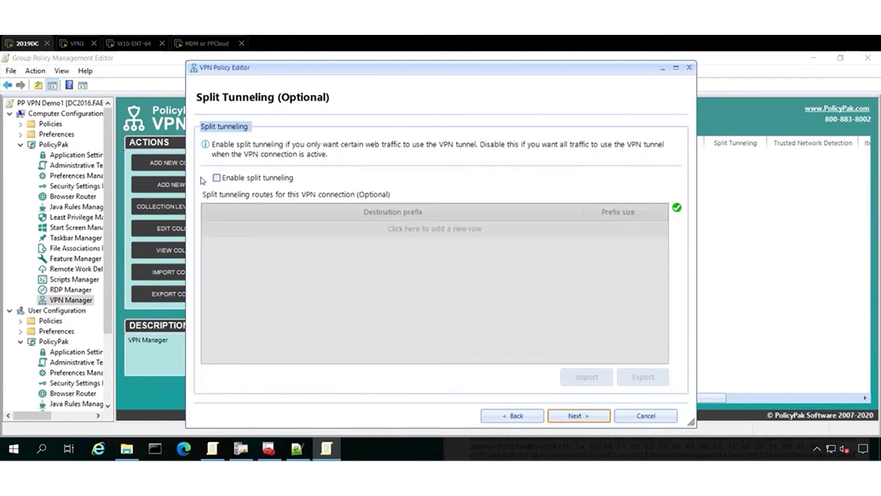
left_click(276, 178)
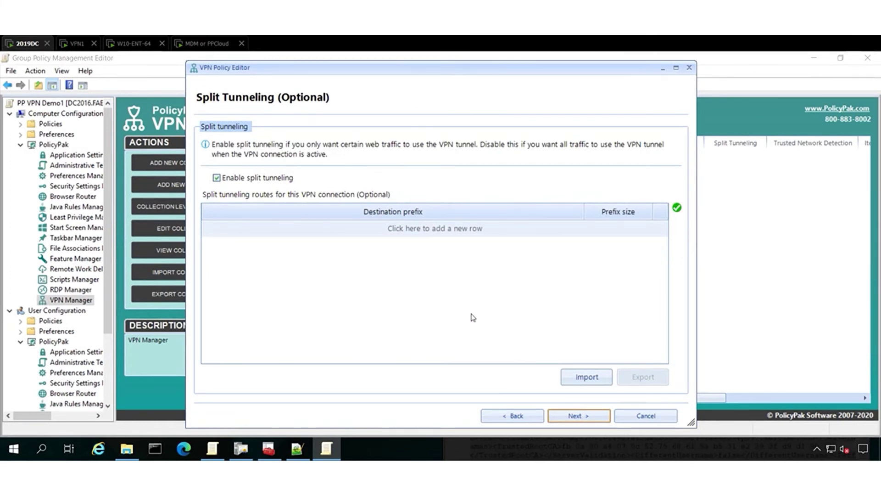
left_click(573, 420)
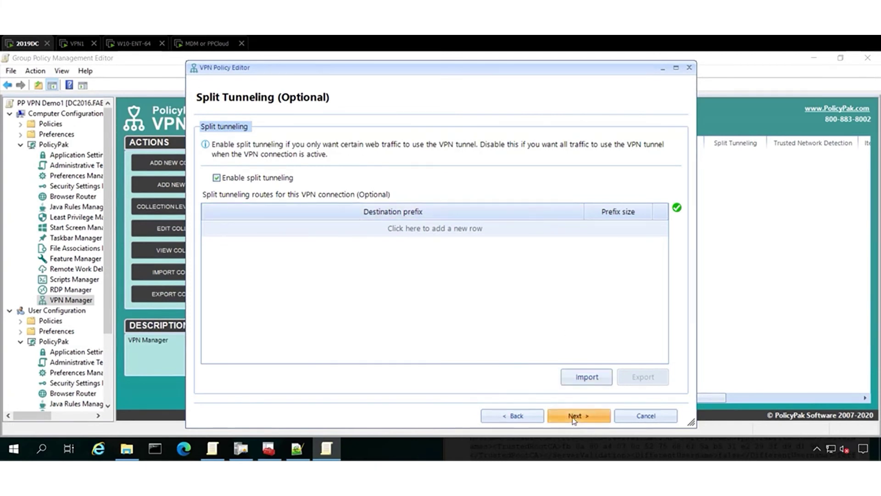
Name the policy 'Device 123 Demo' and finish the wizard to save it.
left_click(573, 419)
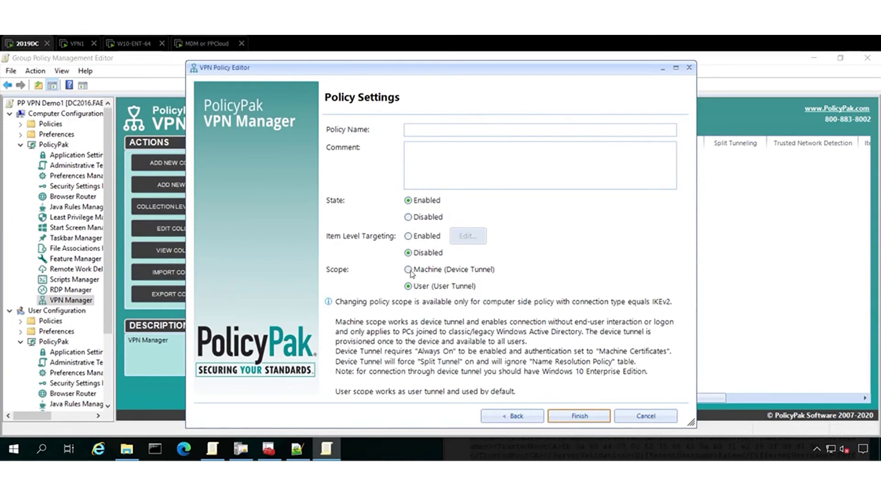
left_click(438, 129)
type("Device 123 Demo")
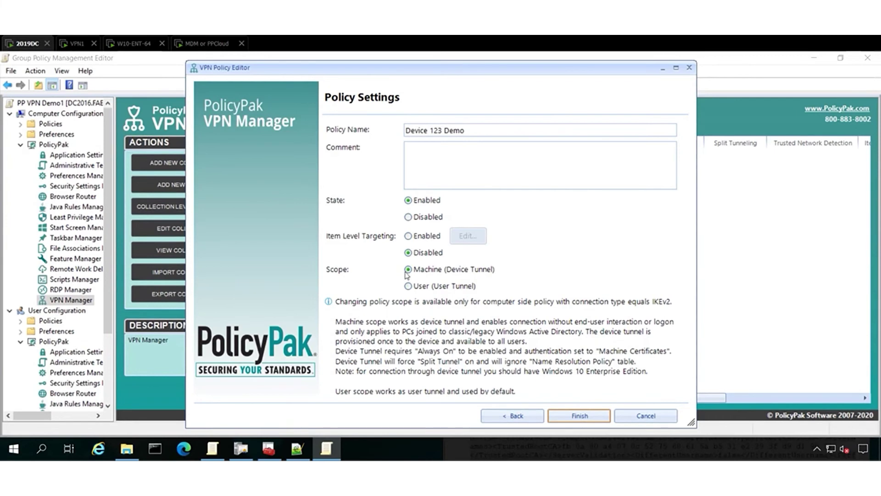
left_click(579, 416)
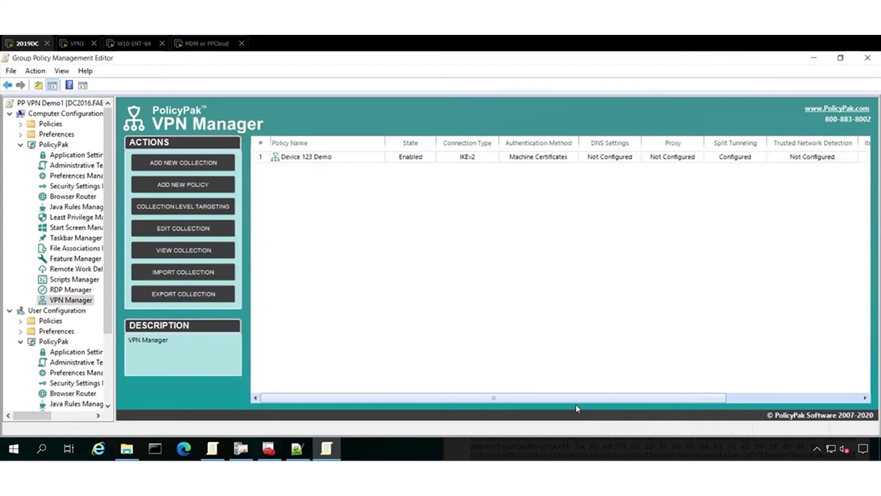
Run gpupdate on the W10-ENT-64 client and check Computer Side Device Tunnel shows Connected.
left_click(135, 43)
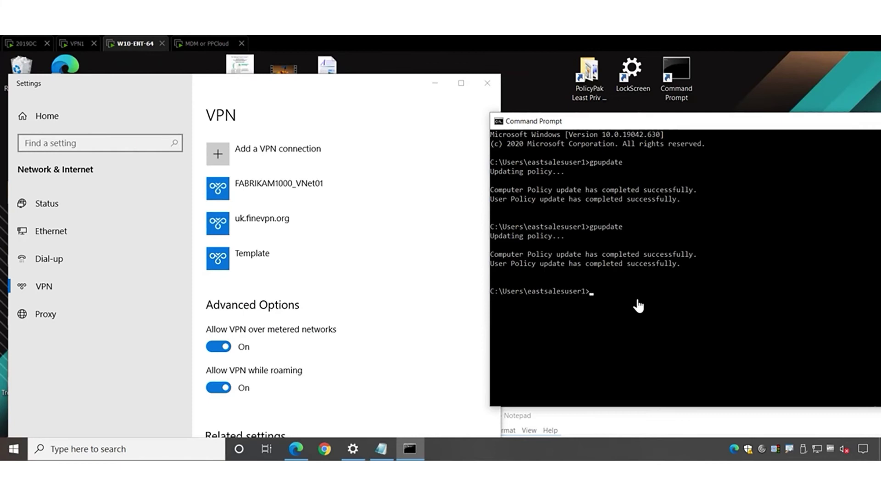
type("gpupdate")
key("Return")
scroll(656, 282, "down", 2)
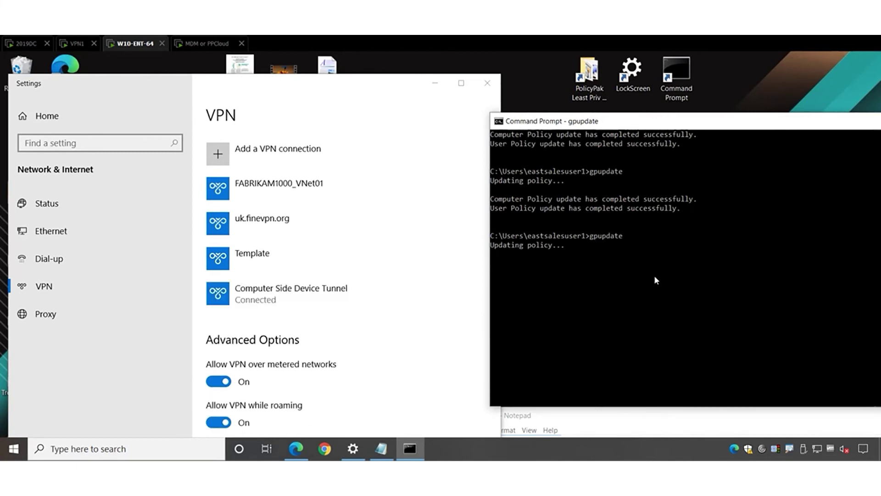
left_click(277, 302)
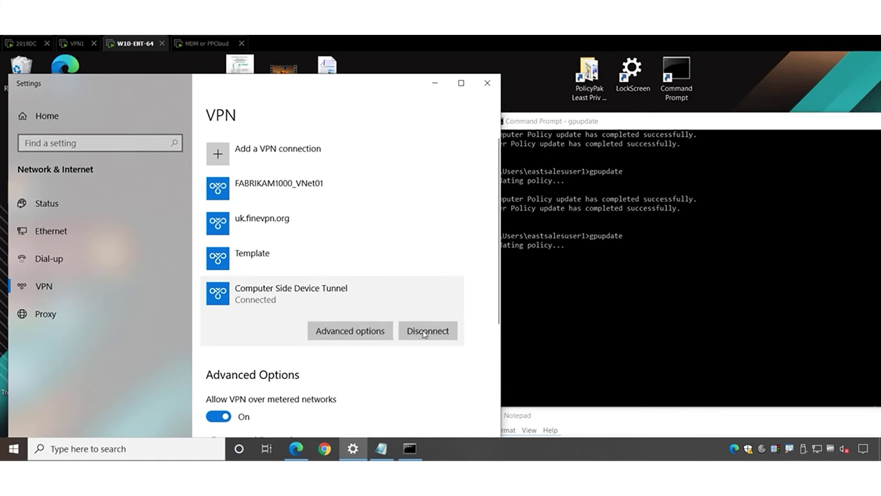